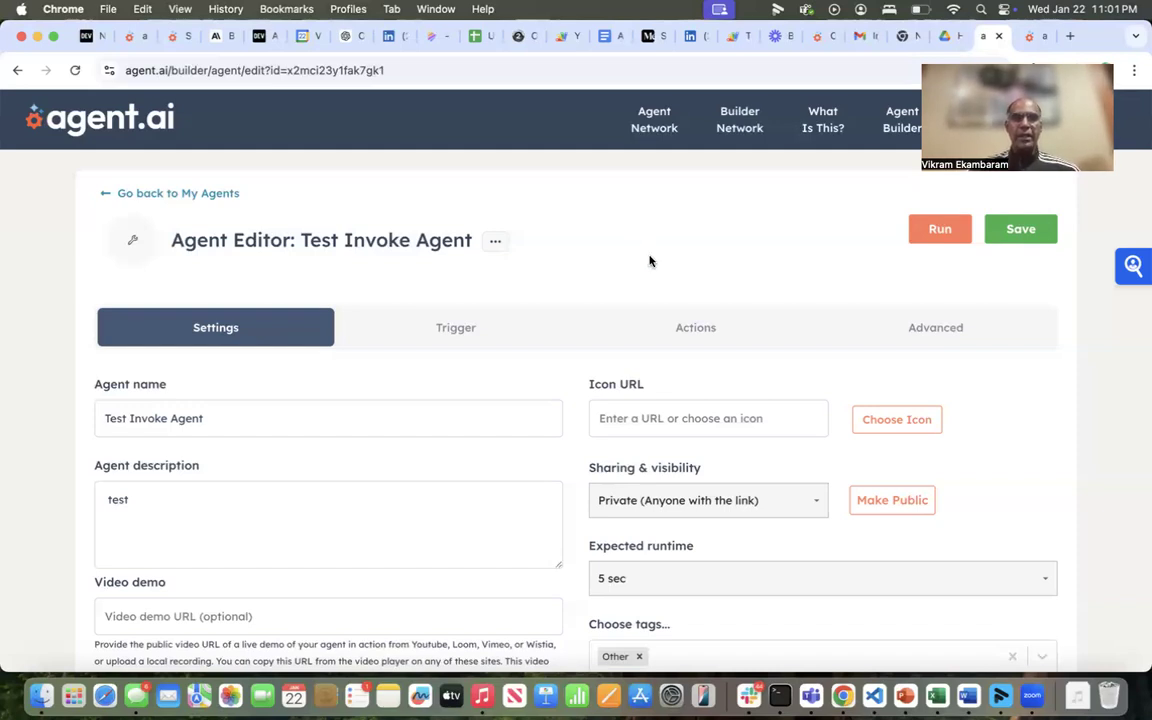
Examine the Get User Input action in the Test Invoke Agent's action list, and close it without changes
click(688, 335)
scroll(555, 425, down, 2)
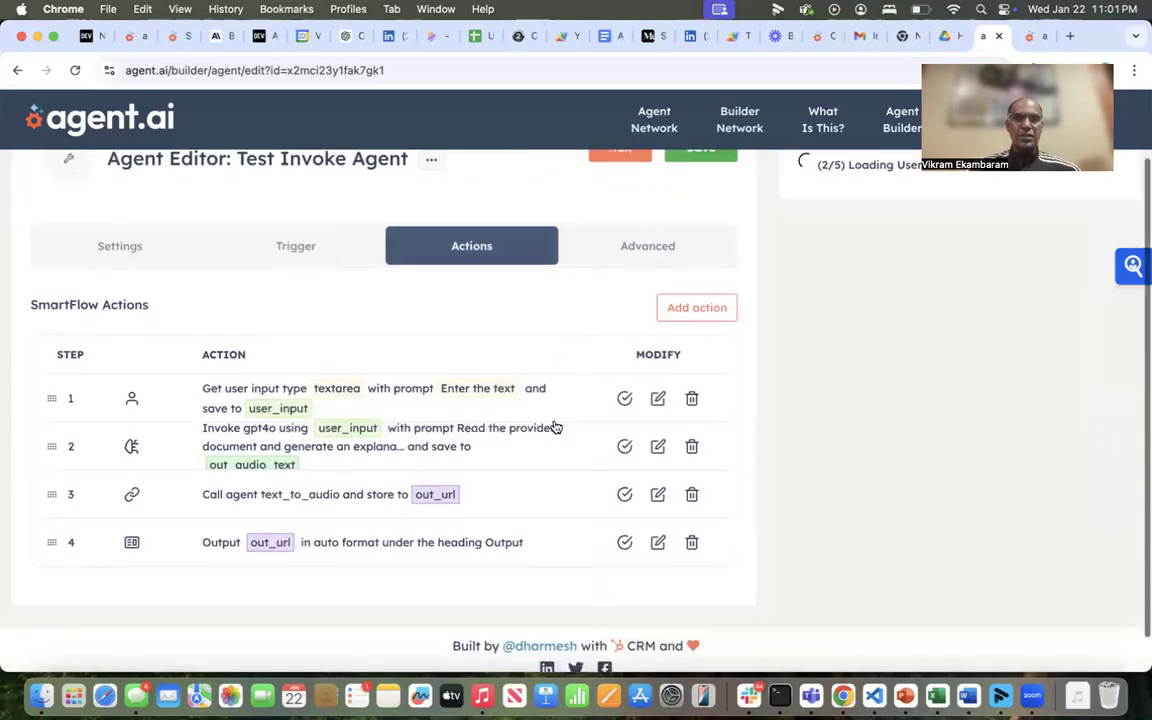
click(657, 397)
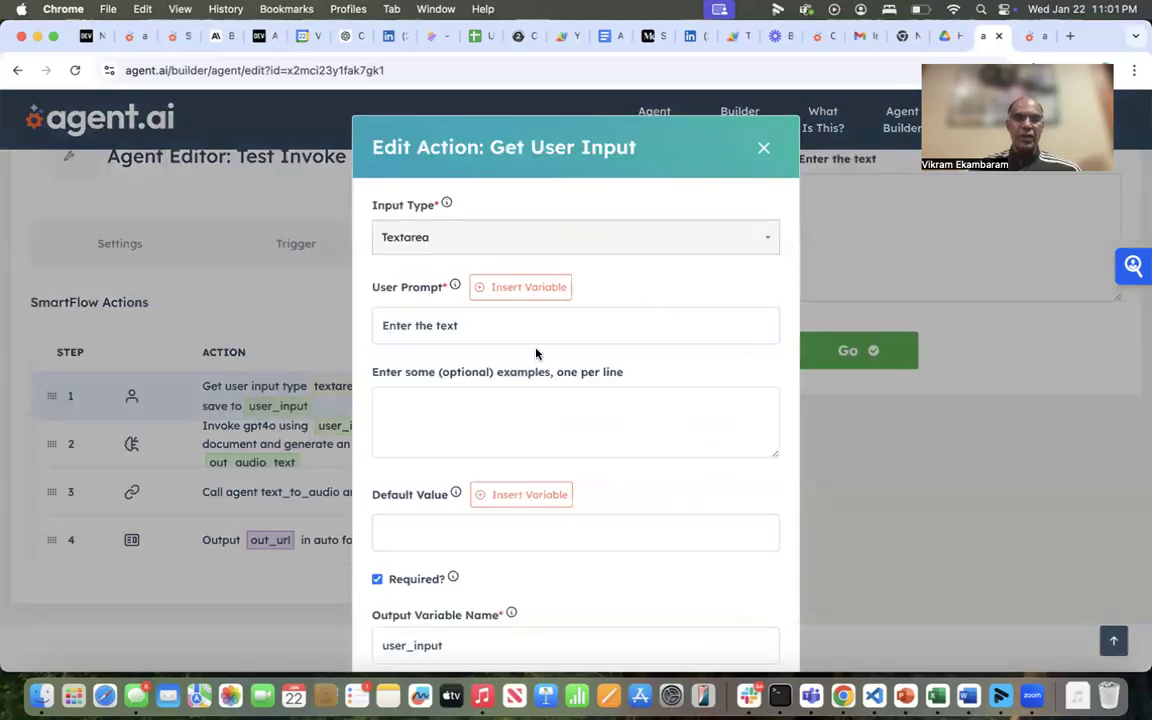
click(763, 150)
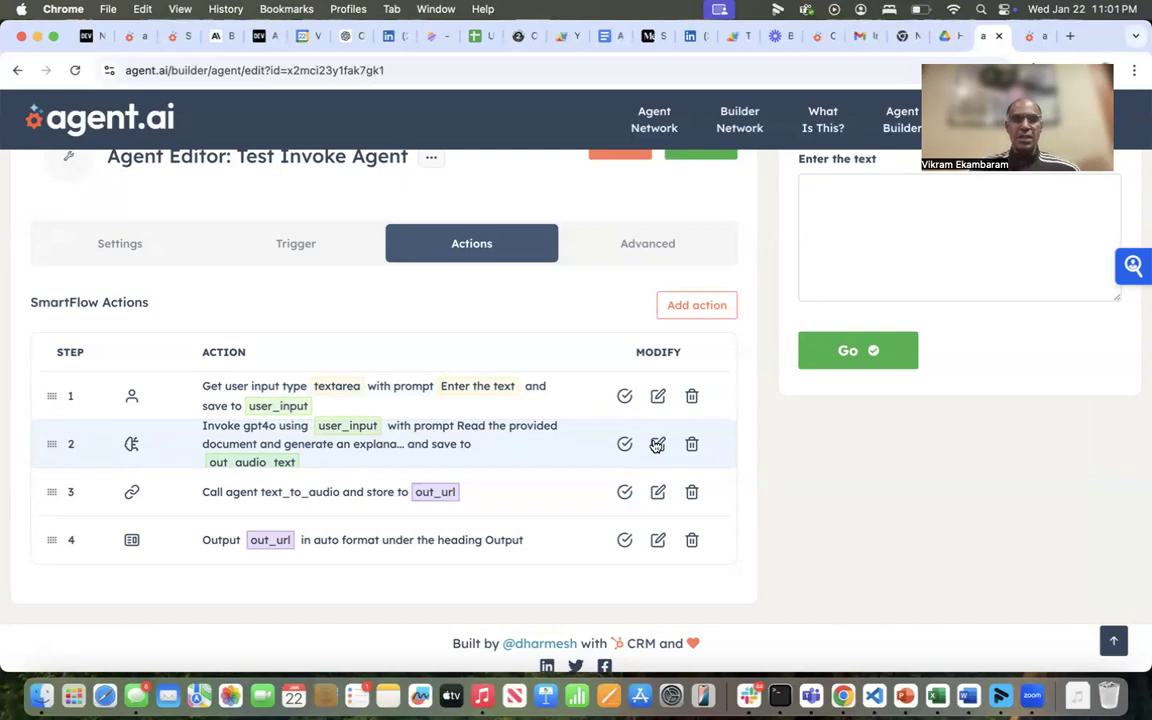
Examine the Test Invoke Agent's Invoke Other Agent action and the Text to Audio agent's Get User Input action
click(658, 491)
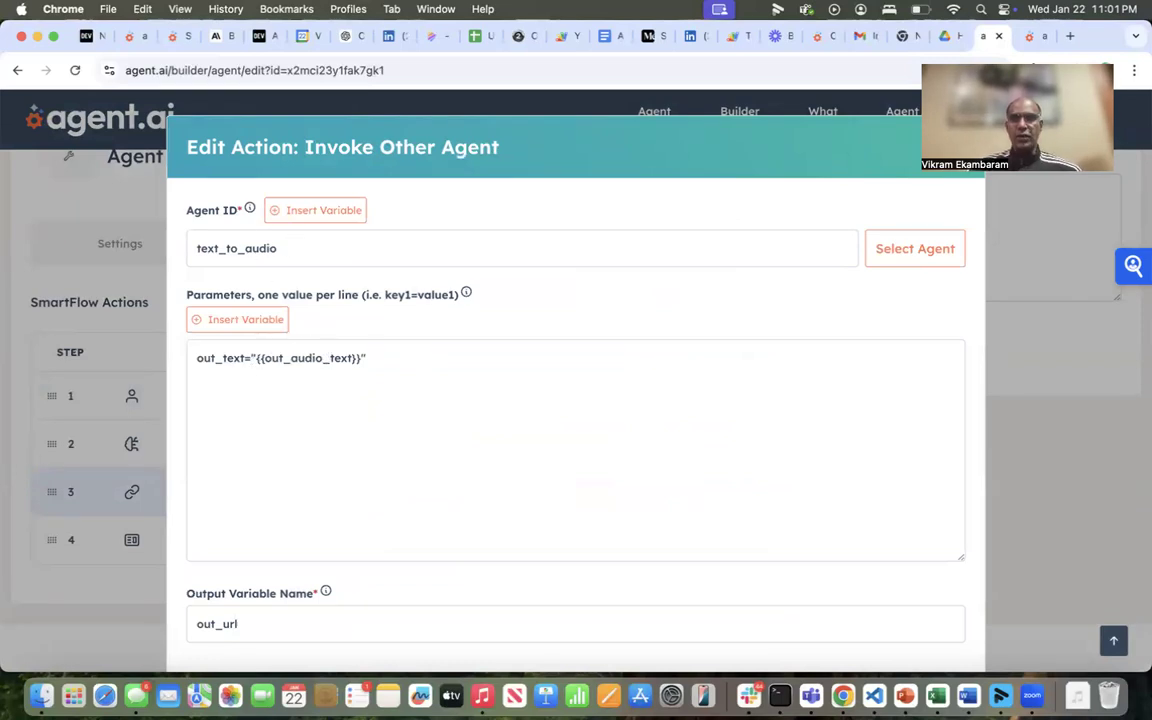
click(1030, 37)
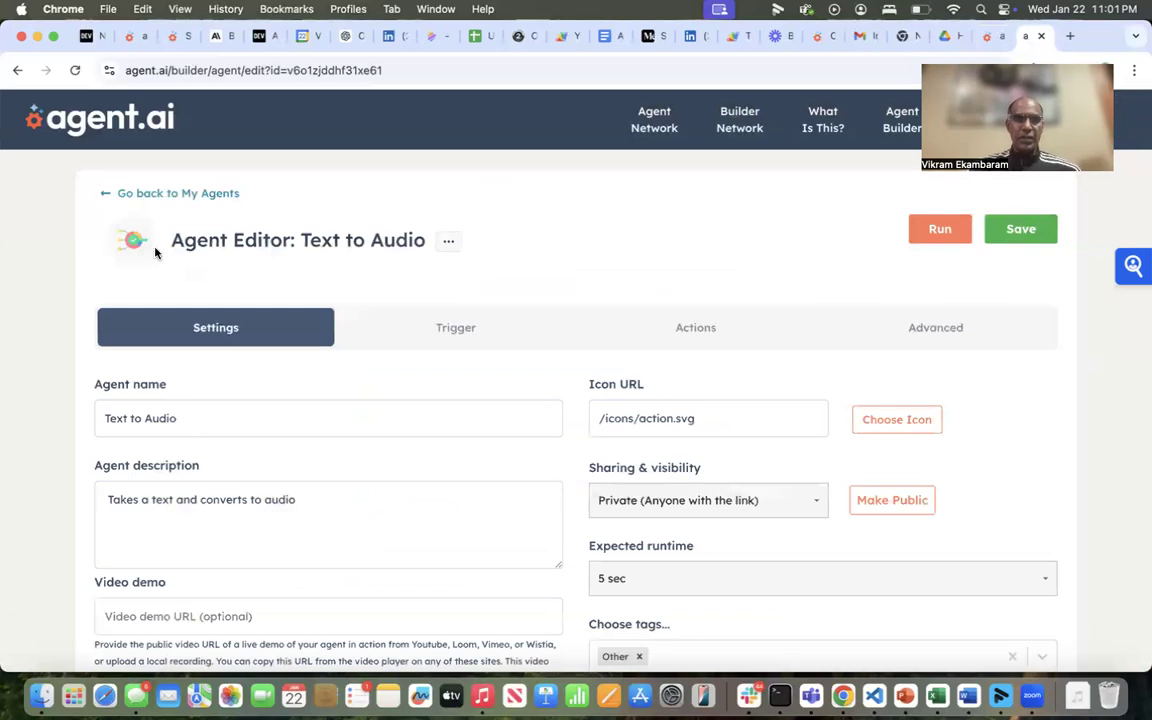
click(697, 329)
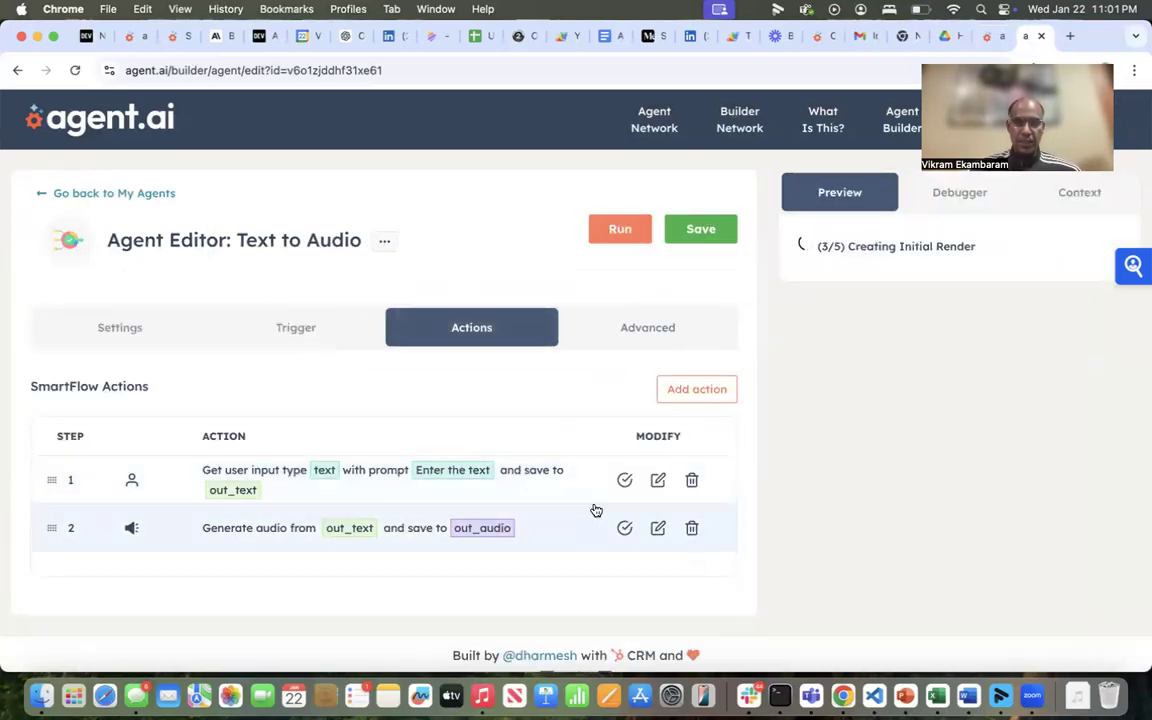
click(658, 480)
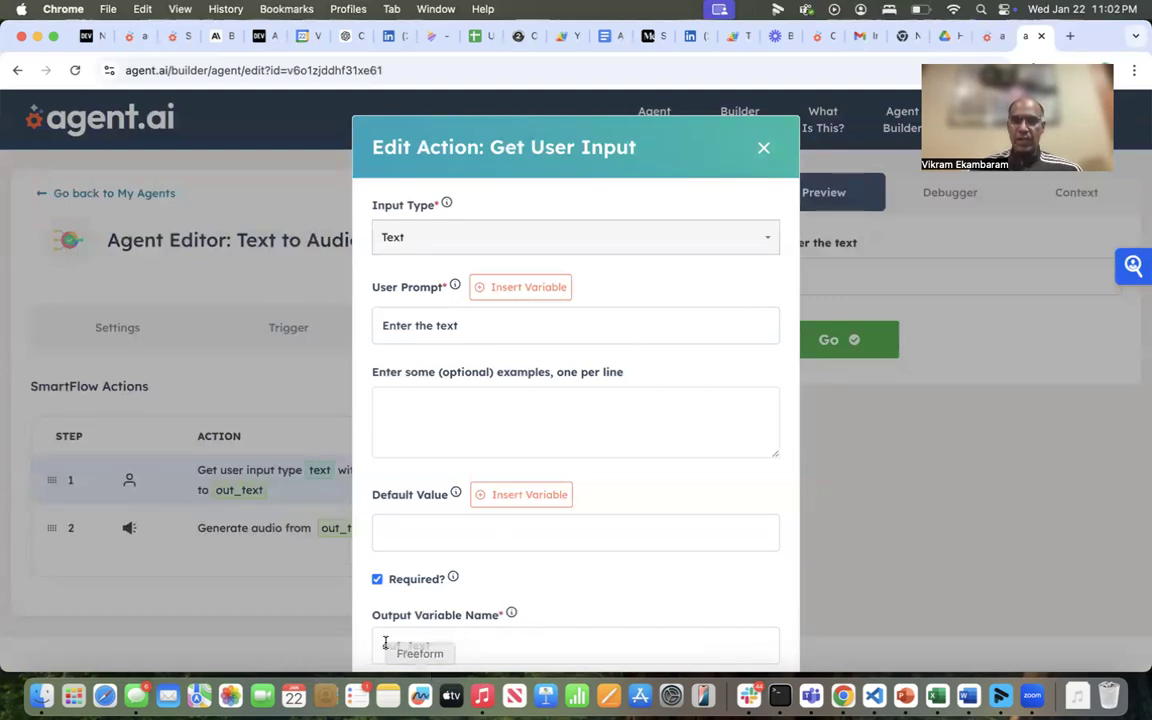
Return to the Test Invoke Agent and check the out_text parameter passed to text_to_audio, and close the action
click(986, 38)
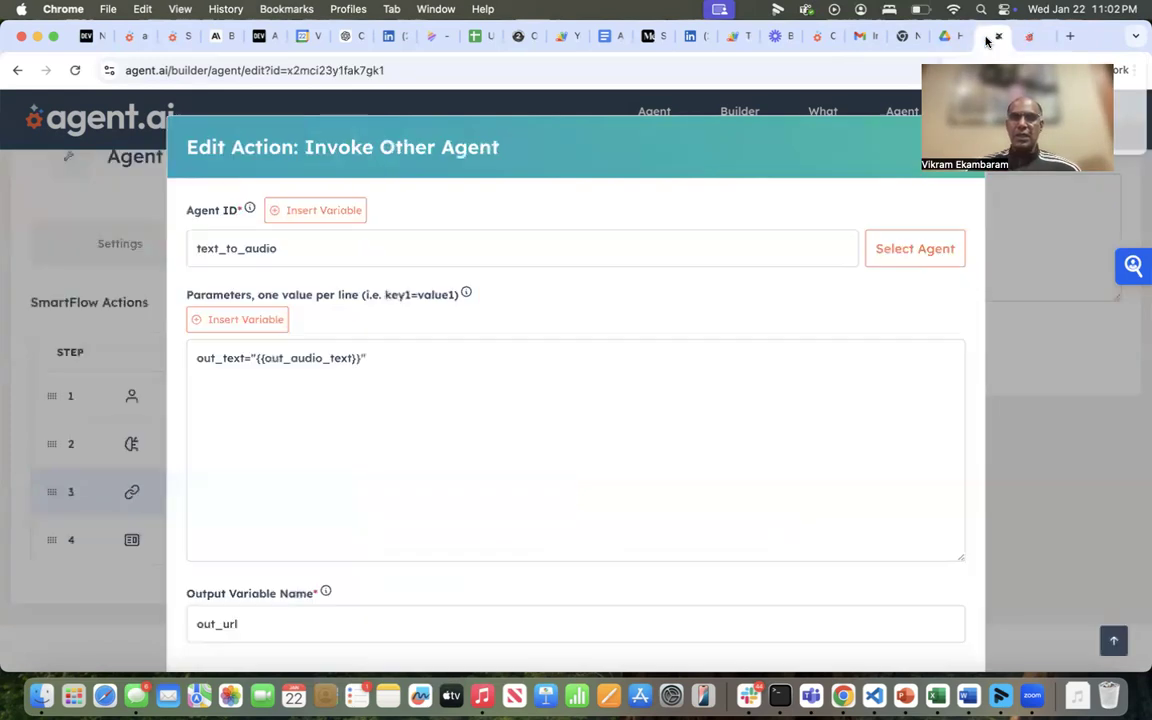
click(244, 358)
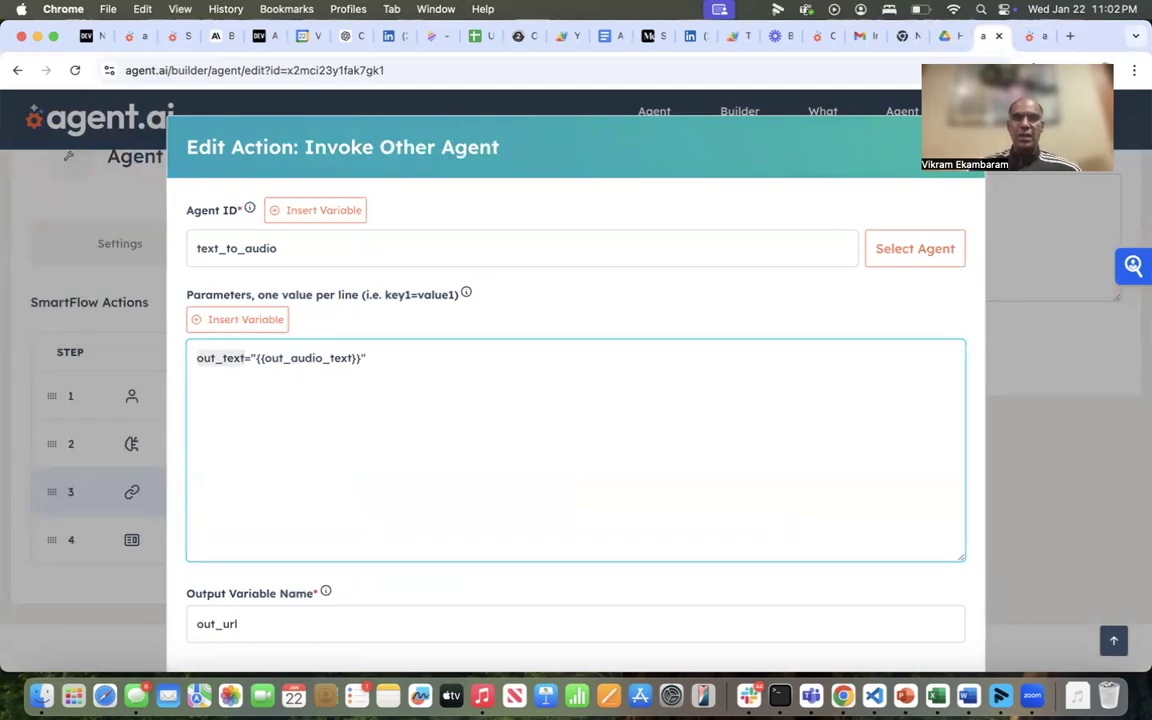
drag(1106, 49, 1132, 49)
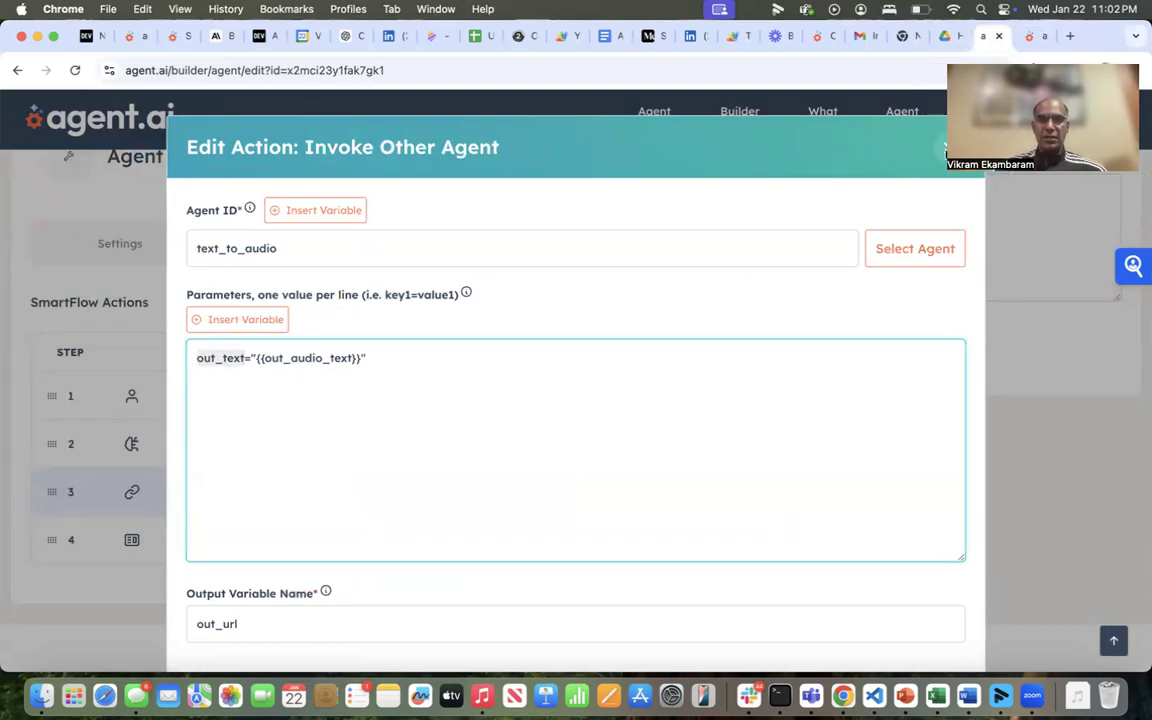
click(943, 148)
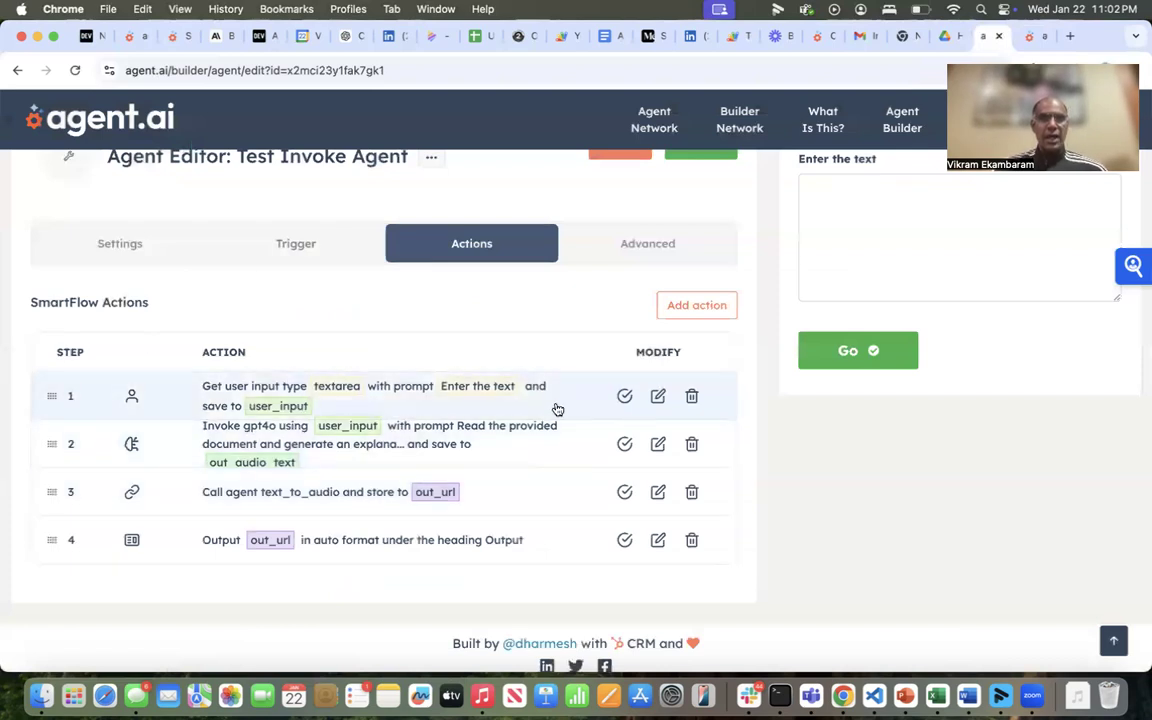
Review the instructions and output variable of the Use GenAI (LLM) action, and close it without changes
click(659, 448)
scroll(359, 352, up, 1)
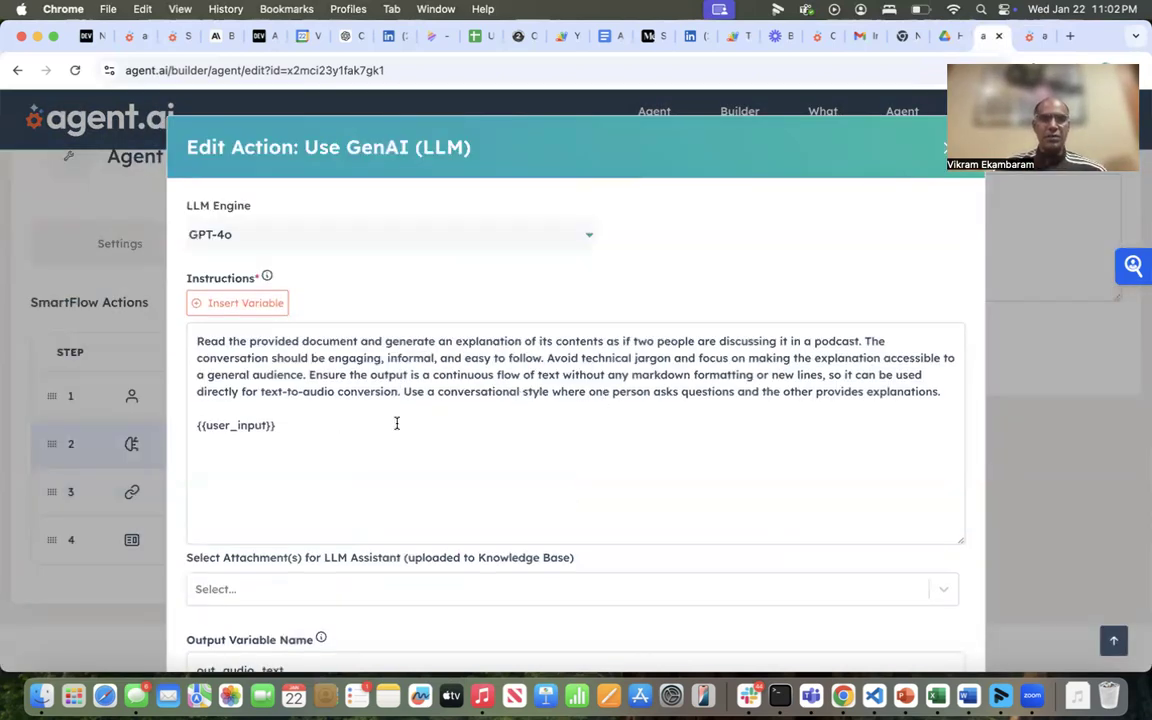
scroll(396, 423, down, 1)
scroll(396, 423, down, 1)
click(210, 578)
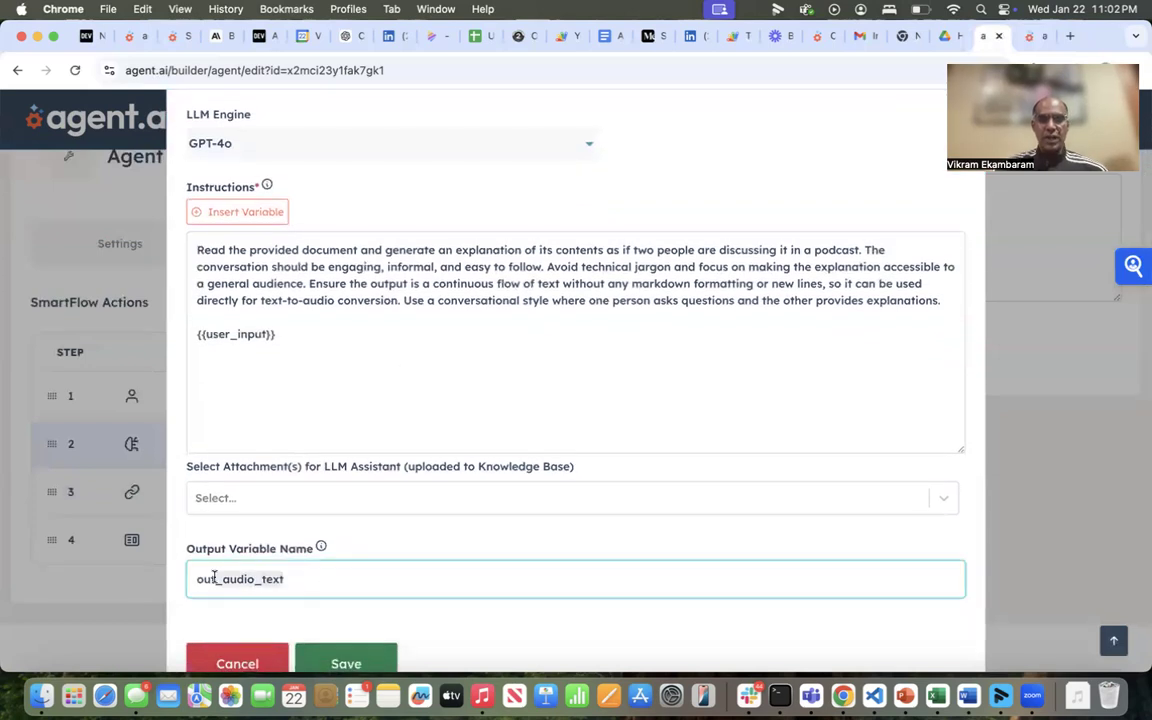
scroll(428, 477, up, 2)
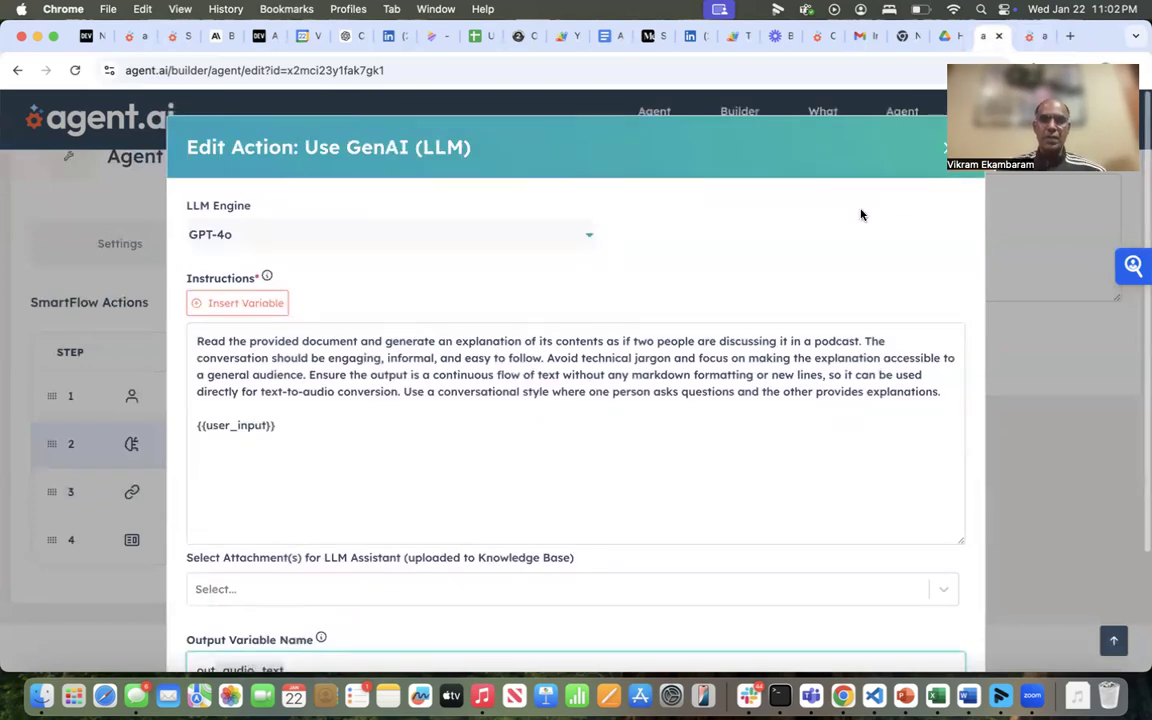
click(941, 148)
Check the Text to Audio agent's action list and the output variable of the Test Invoke Agent's Invoke Other Agent action
key(ctrl+Tab)
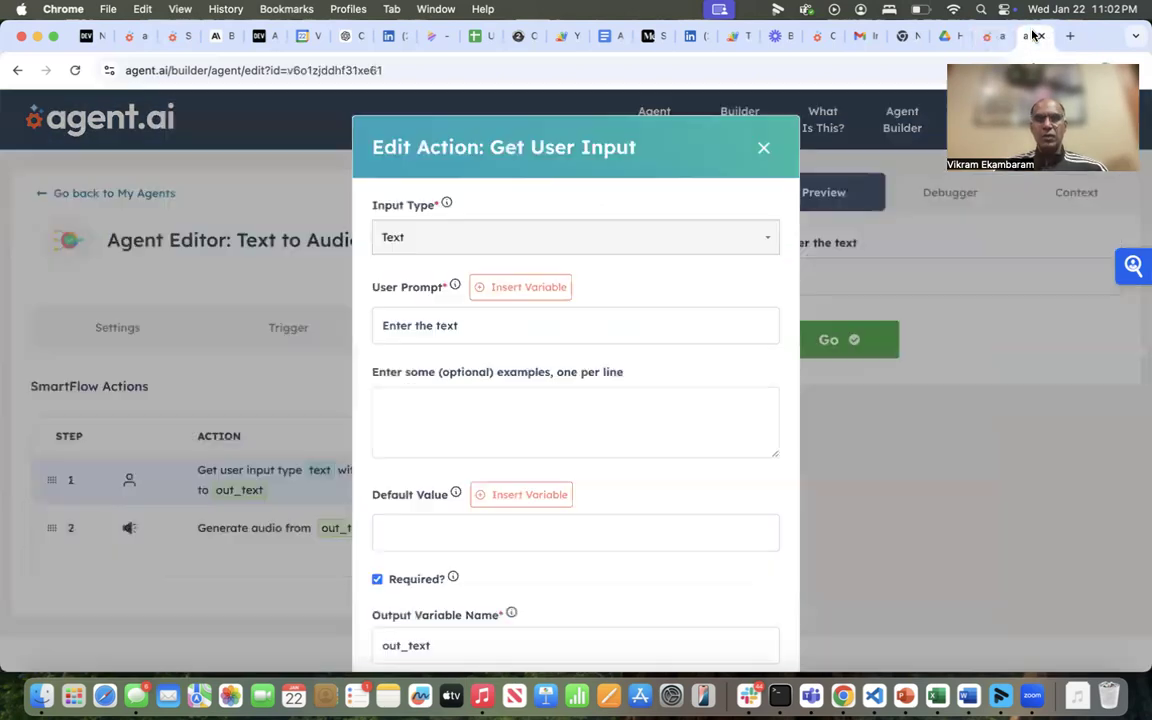
click(763, 148)
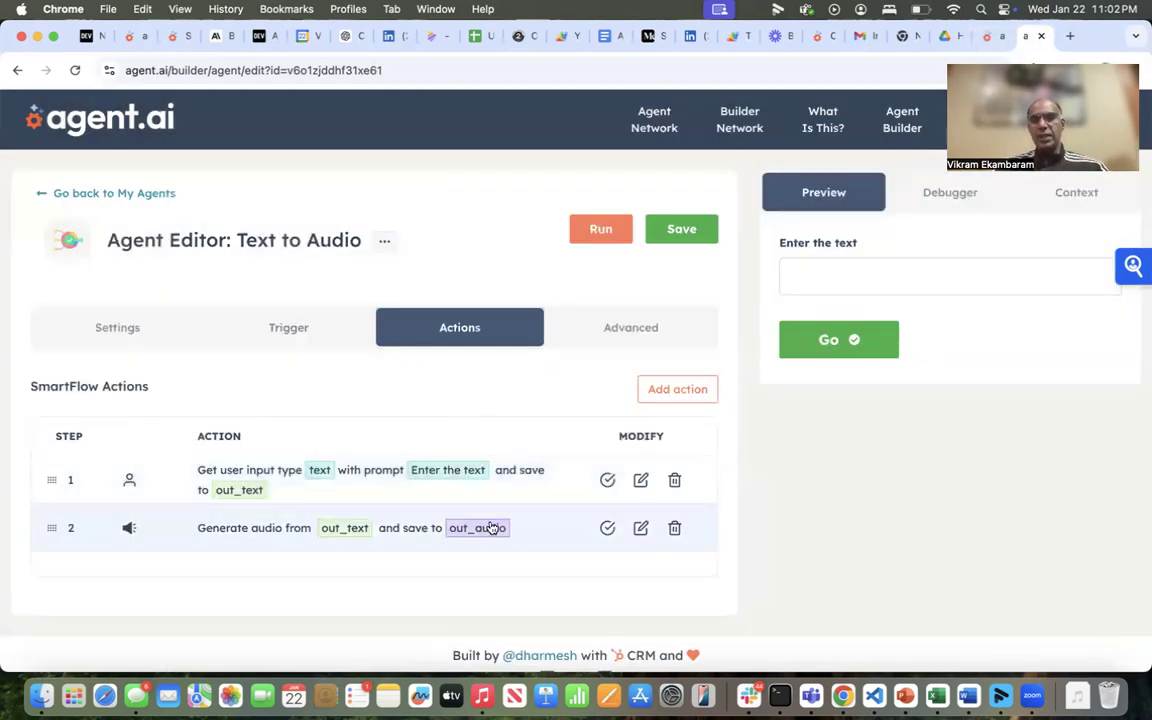
click(985, 37)
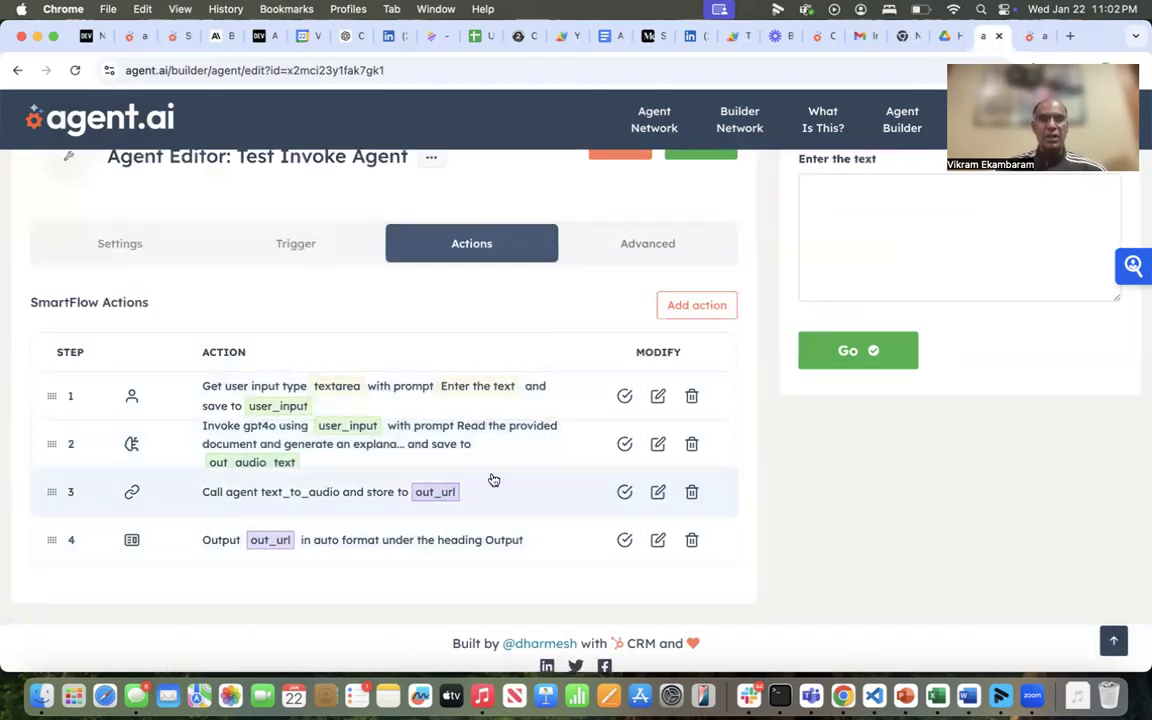
click(657, 491)
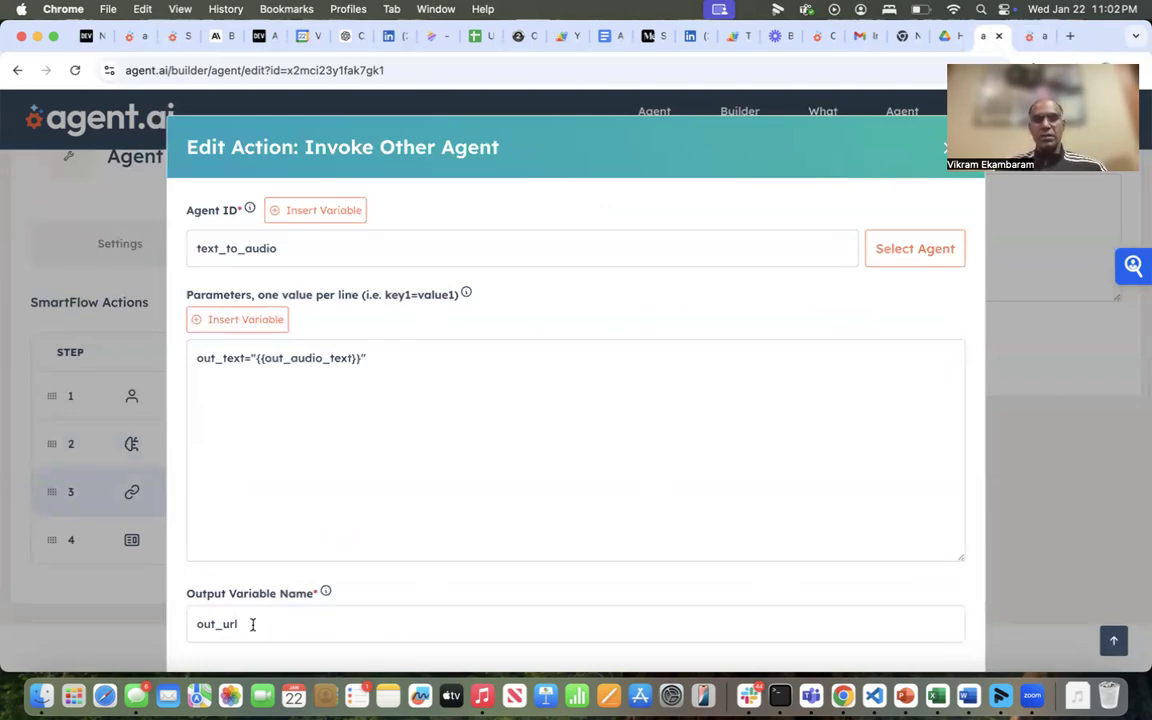
scroll(462, 530, down, 2)
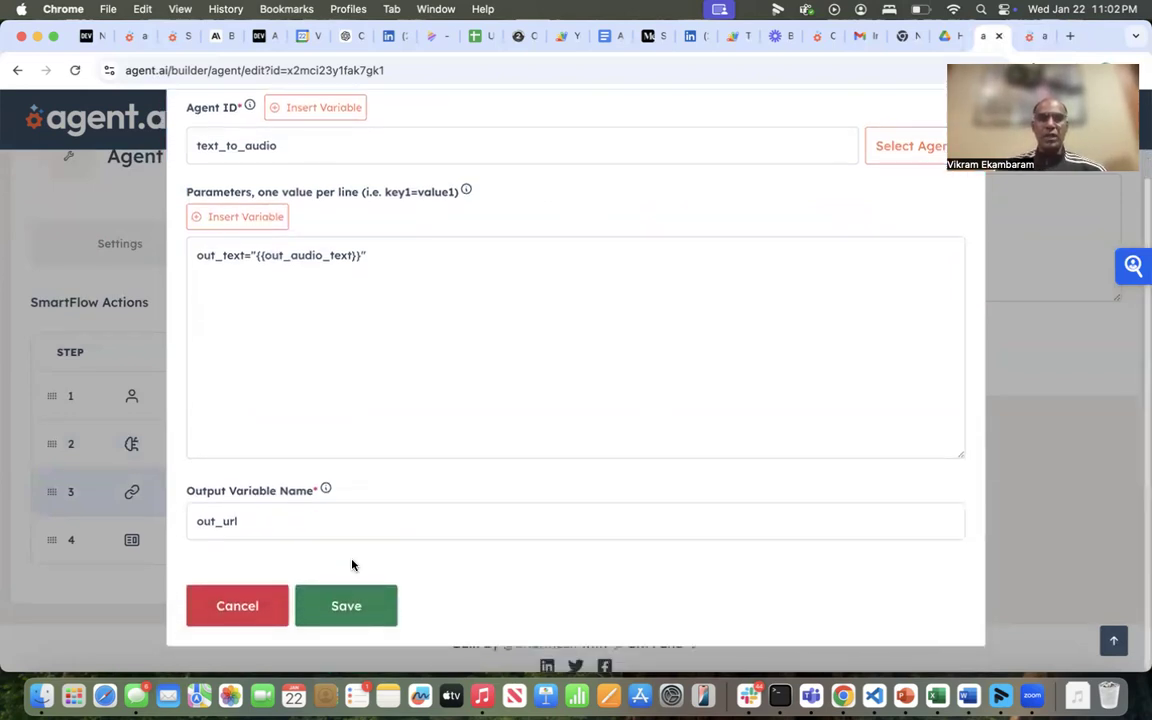
click(250, 606)
Run the Test Invoke Agent with the copied updateYouTubePlaylistVideos script as its input text
scroll(673, 262, up, 2)
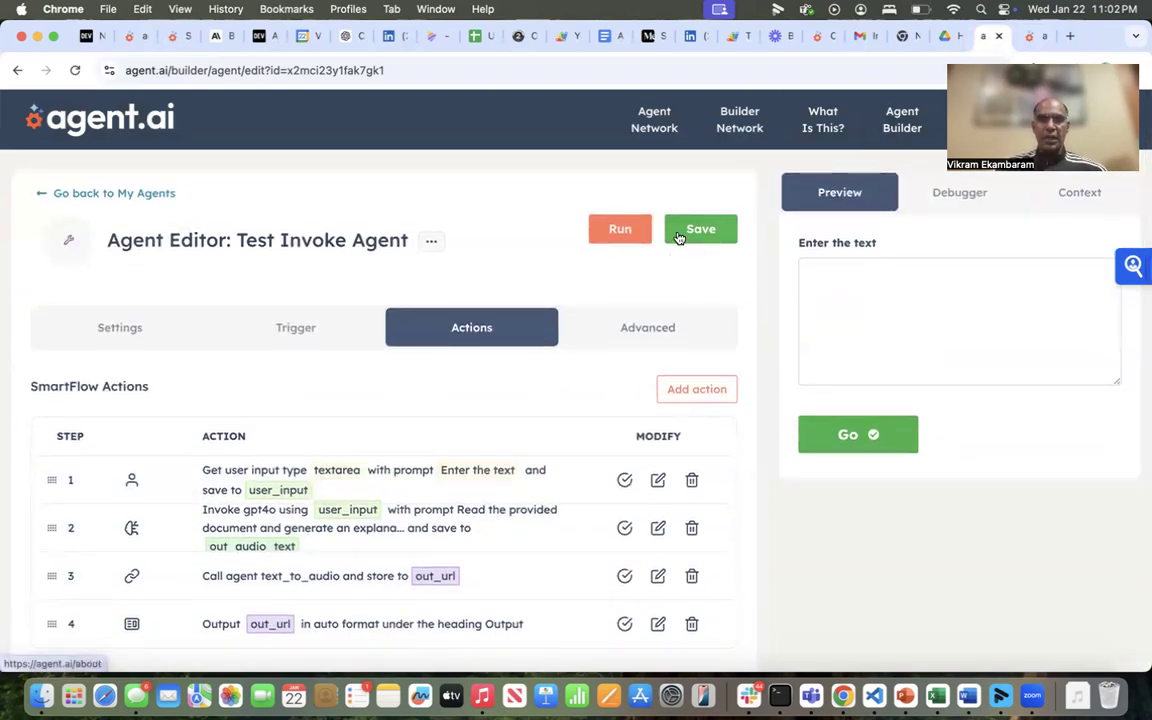
click(620, 229)
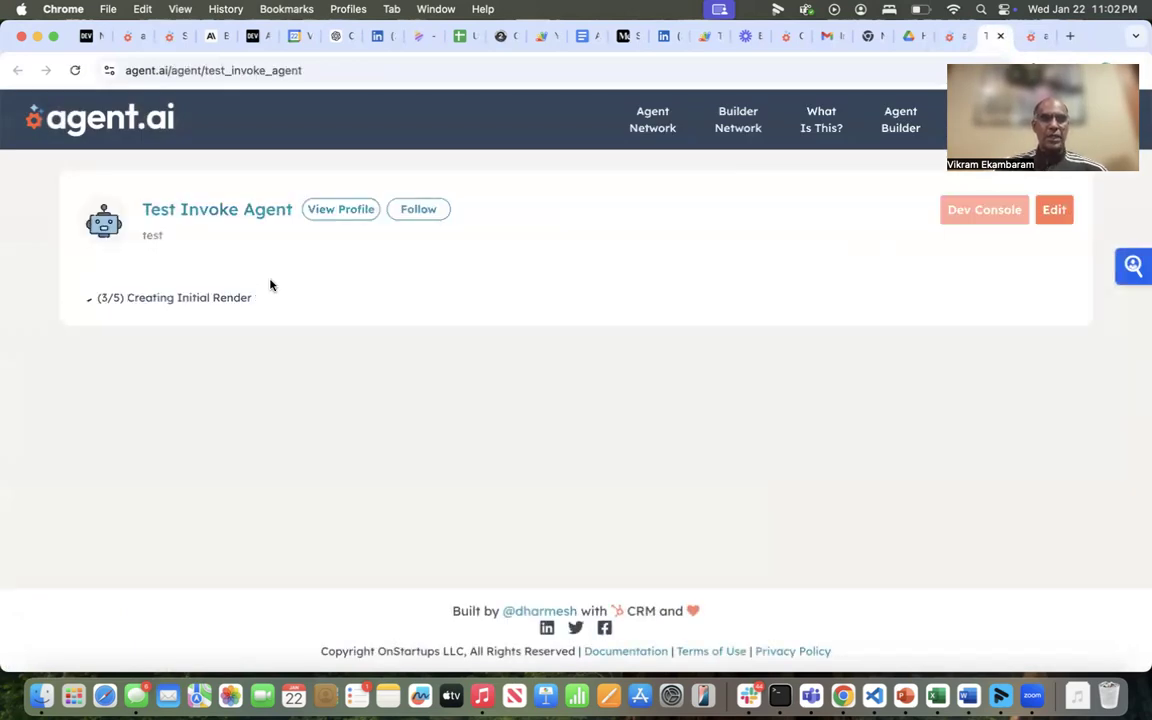
click(235, 329)
key(super+v)
scroll(235, 329, up, 15)
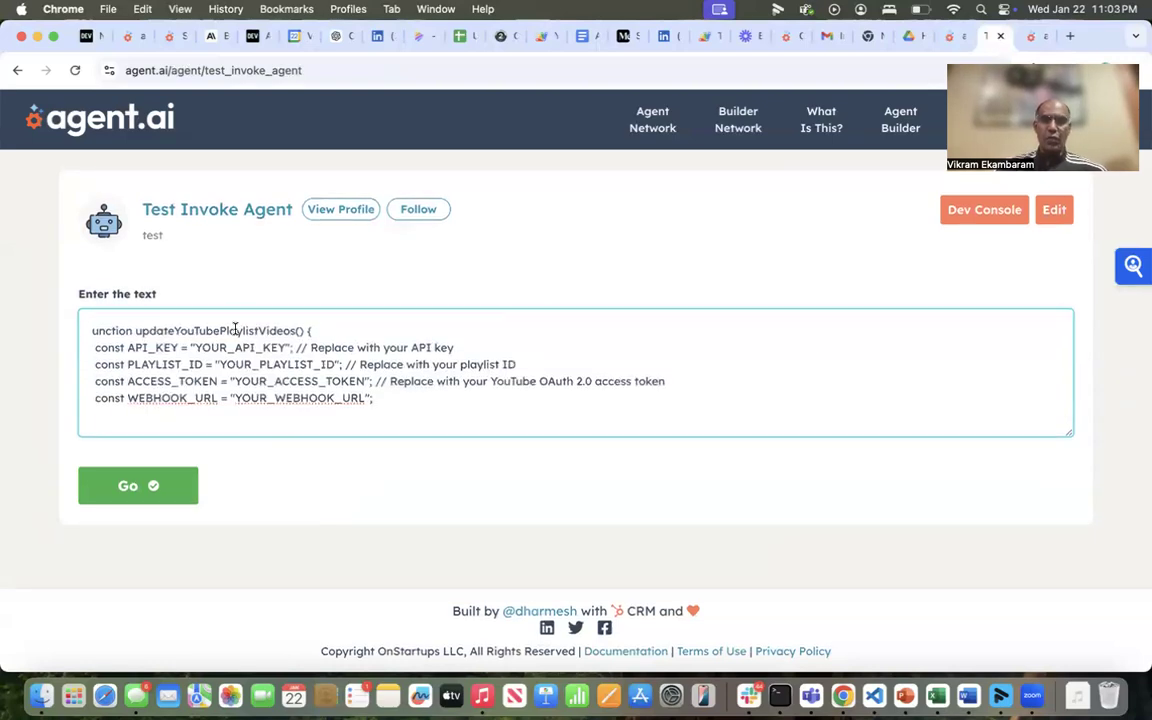
scroll(234, 330, down, 10)
click(131, 474)
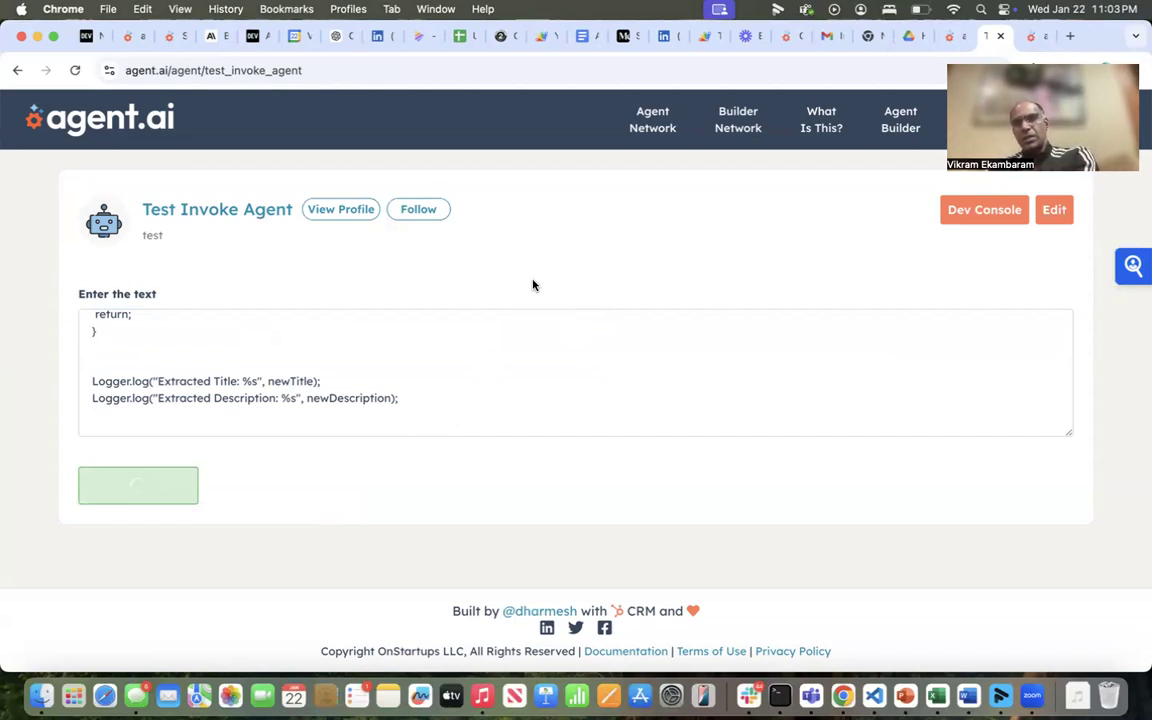
Inspect the Invoke LLM step's instructions and response in the run's debugger, and close the debugger
click(960, 219)
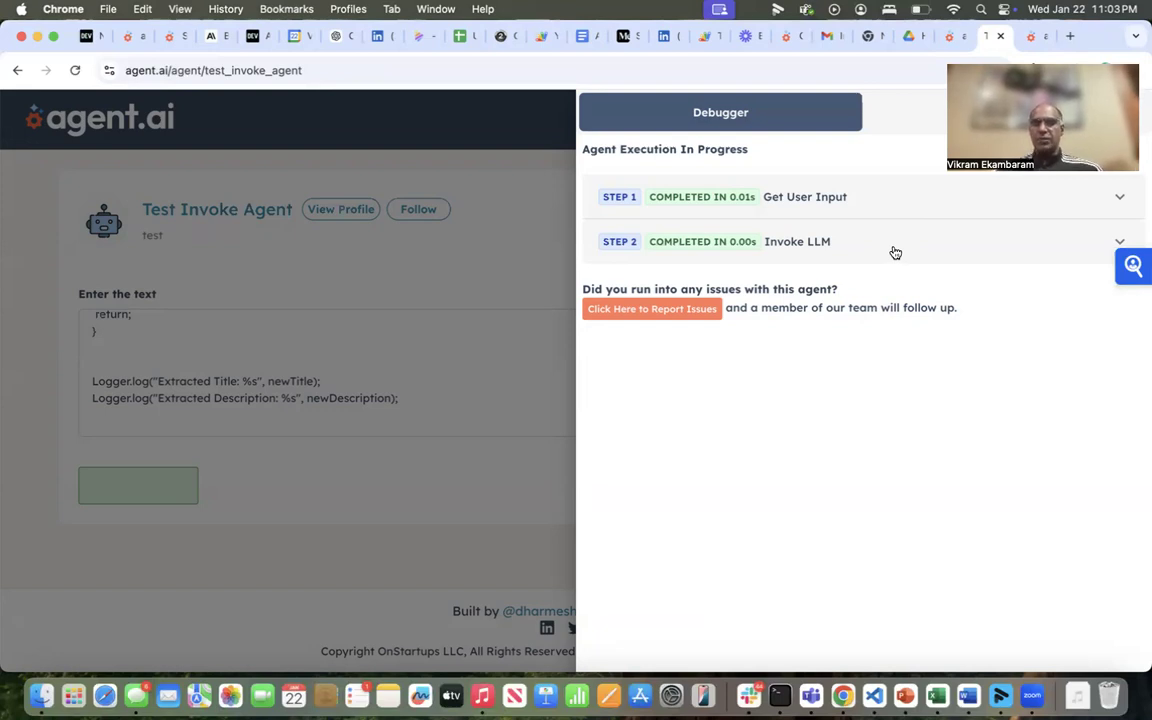
click(895, 253)
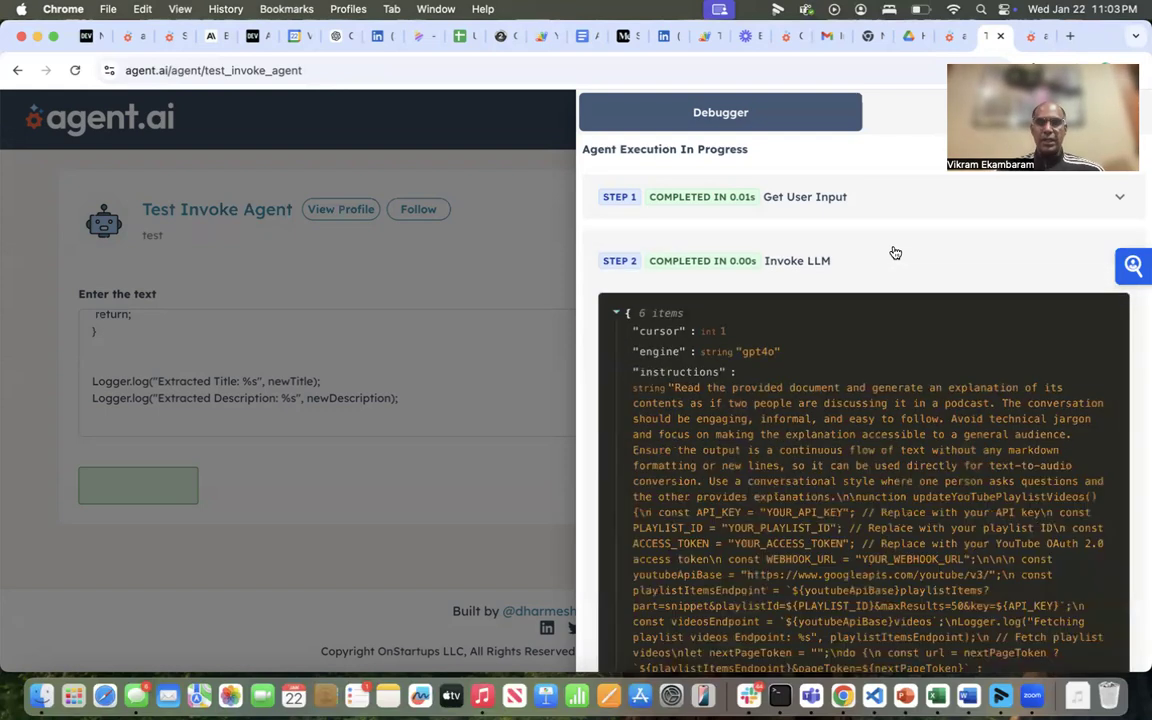
scroll(885, 421, down, 10)
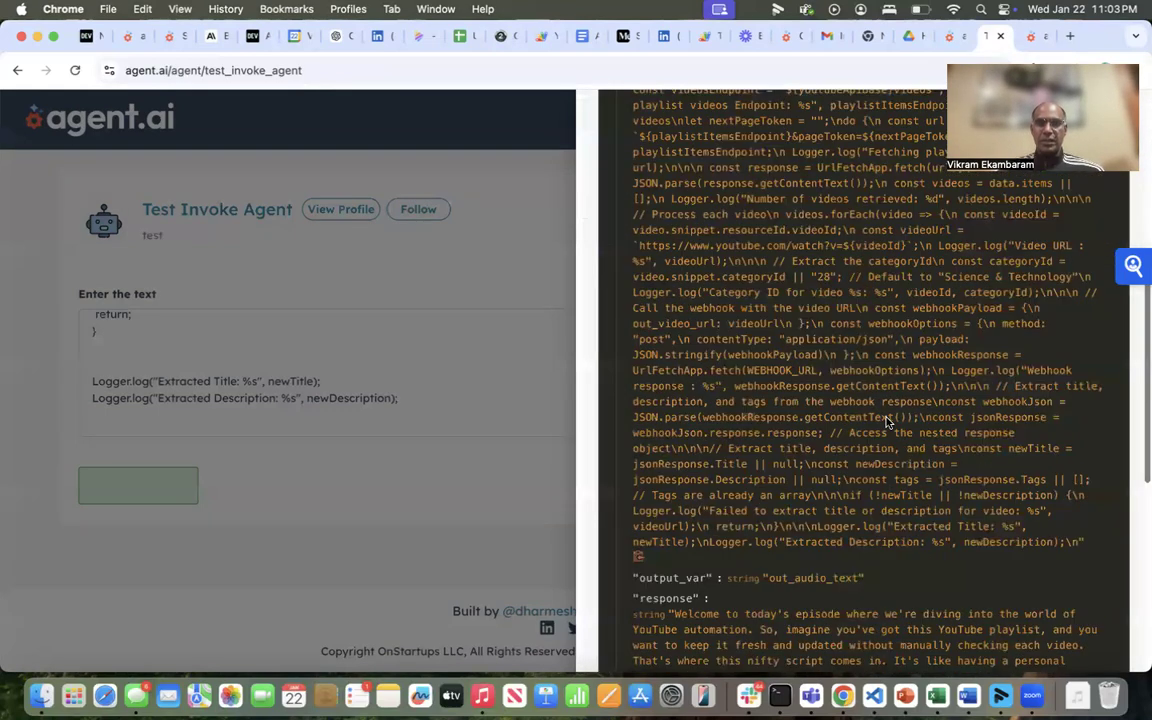
scroll(885, 421, down, 5)
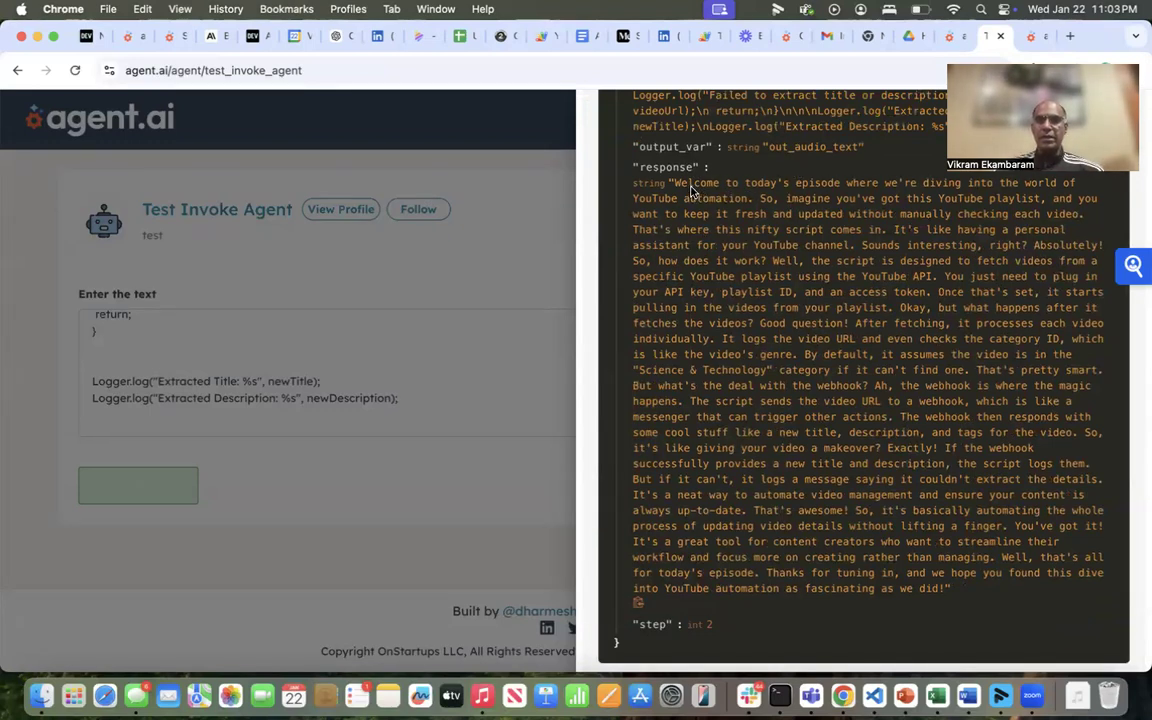
scroll(887, 390, down, 5)
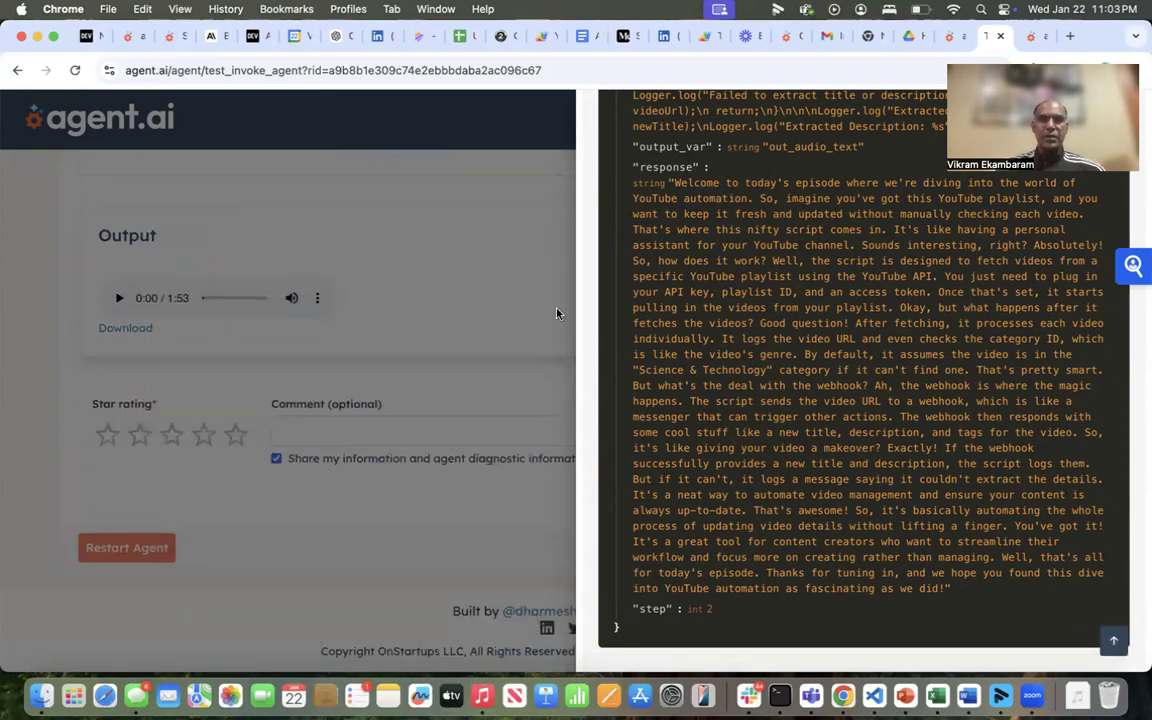
scroll(820, 480, down, 4)
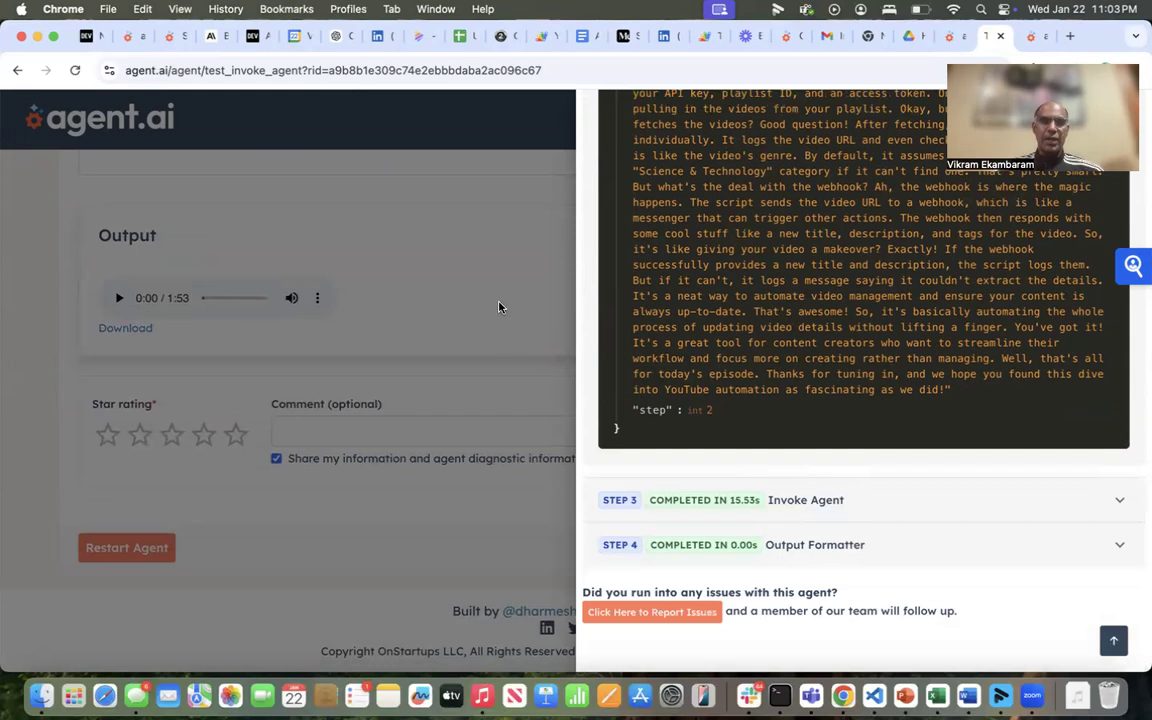
click(452, 278)
Play the generated output audio and look over the beginning of the entered script
click(161, 527)
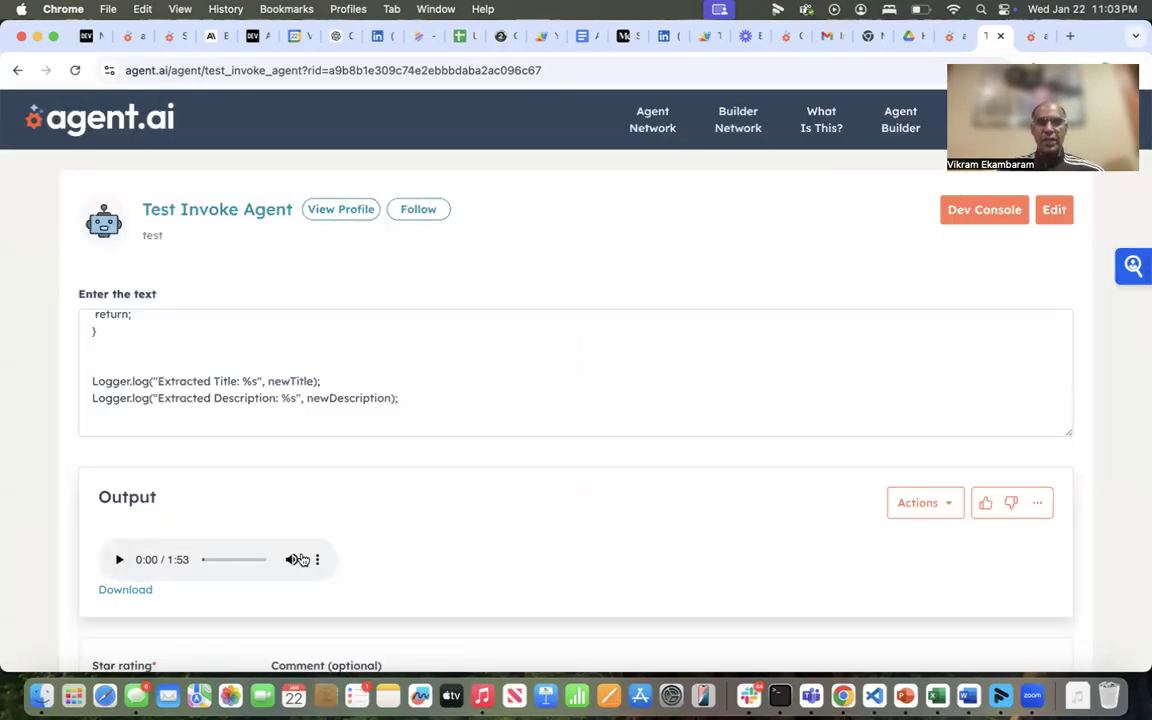
click(118, 561)
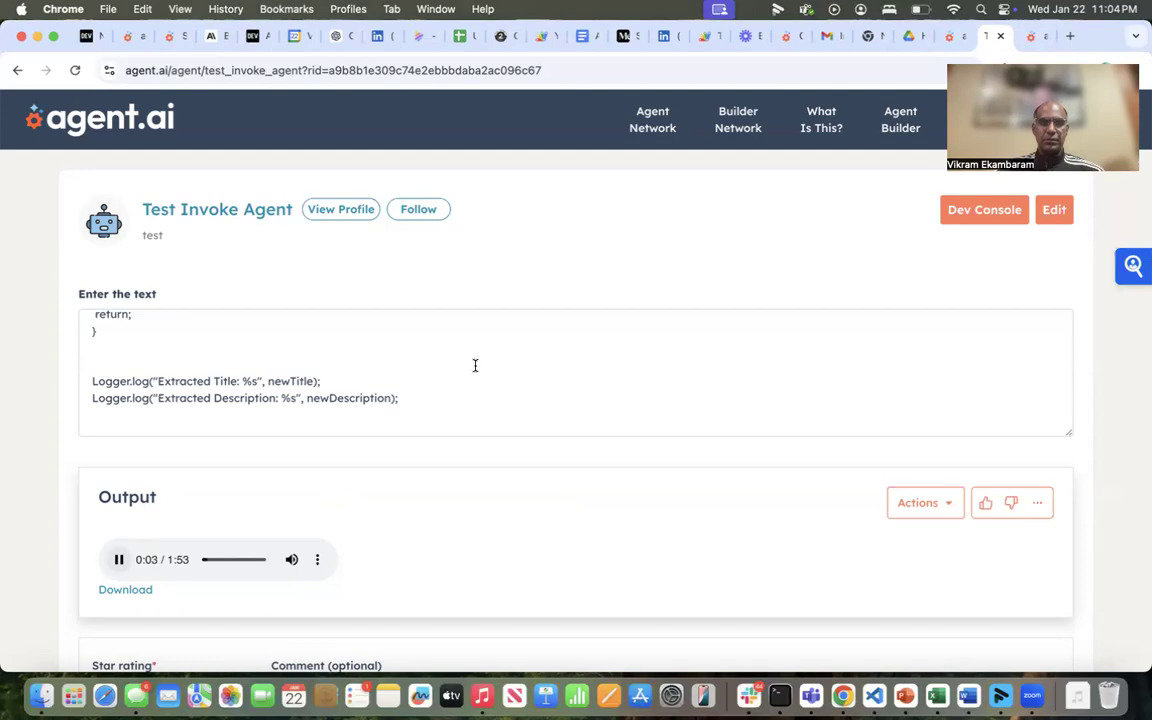
scroll(475, 365, up, 15)
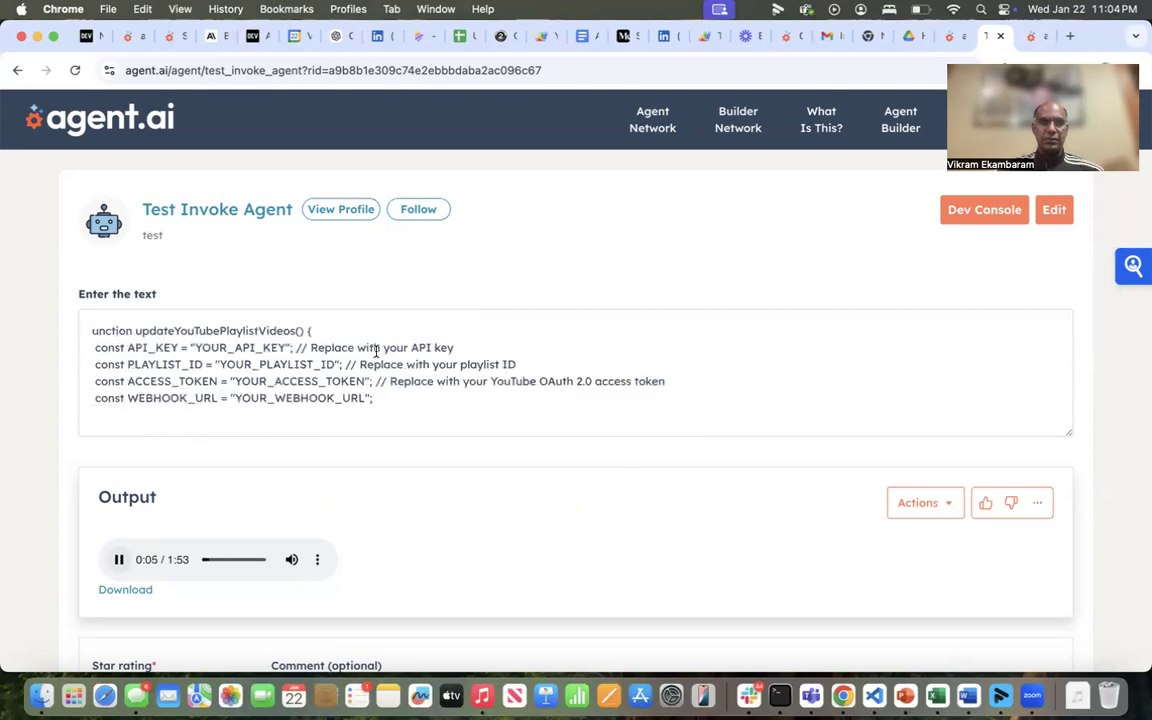